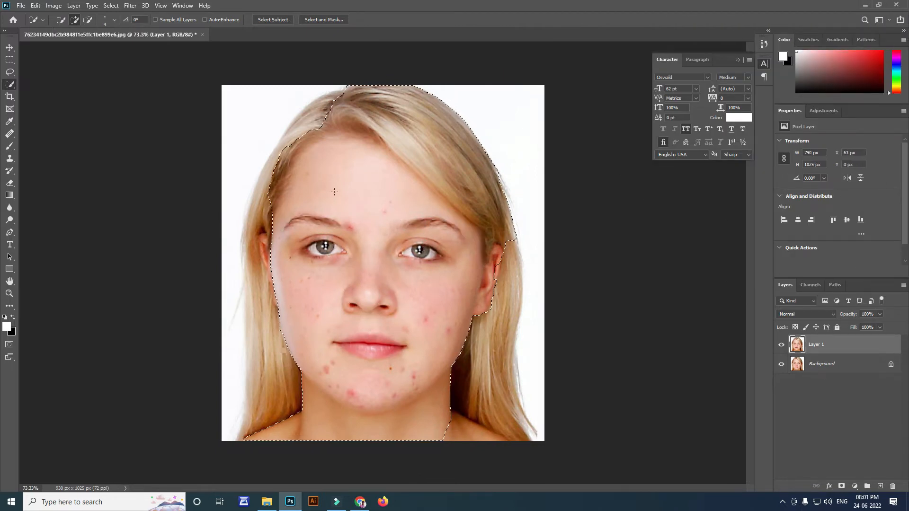
- Subtract the hair beside and above the forehead from the quick selection so its edge follows the hairline and side of the face
mouse_move(516, 218)
left_mouse_down("alt")
mouse_move(482, 323)
mouse_move(493, 204)
mouse_move(483, 190)
mouse_move(518, 190)
mouse_move(482, 165)
left_mouse_up("alt")
mouse_move(527, 195)
left_mouse_down("alt")
mouse_move(508, 166)
mouse_move(503, 206)
left_mouse_up("alt")
left_click(515, 191, "alt")
left_click(481, 155, "alt")
mouse_move(449, 106)
left_mouse_down("alt")
mouse_move(369, 92)
mouse_move(322, 102)
mouse_move(330, 110)
mouse_move(311, 125)
mouse_move(317, 120)
mouse_move(332, 142)
mouse_move(483, 156)
mouse_move(384, 124)
mouse_move(360, 105)
mouse_move(438, 161)
mouse_move(410, 155)
mouse_move(445, 178)
left_mouse_up("alt")
left_click(456, 153, "alt")
left_click(500, 174, "alt")
scroll(471, 182, "up", 5)
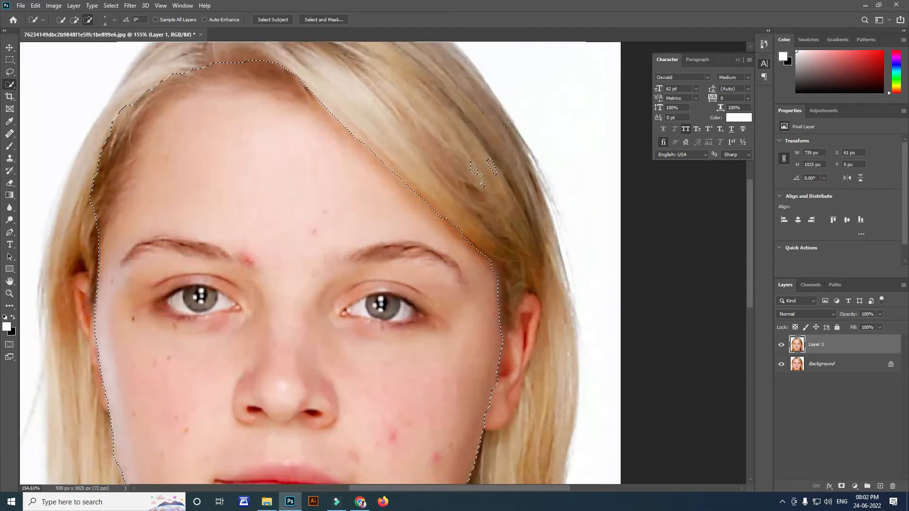
scroll(483, 189, "down", 5)
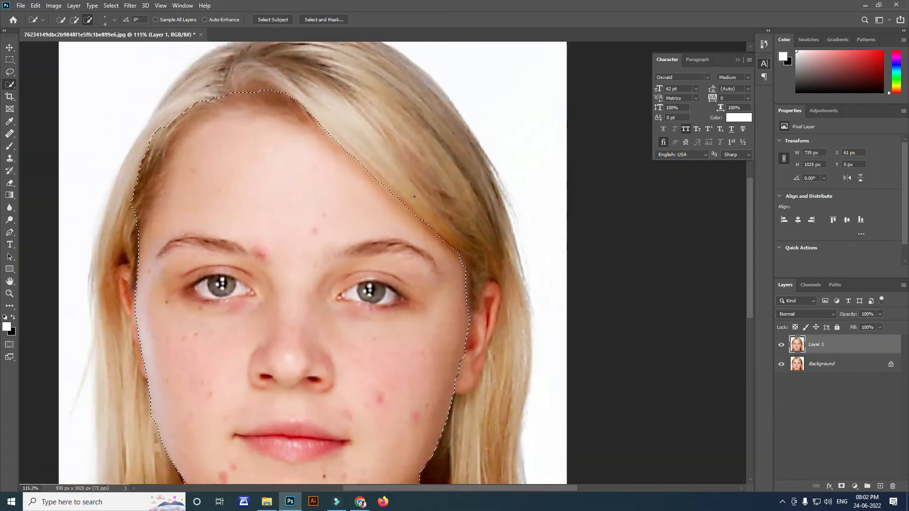
- Subtract the neck and shoulders from the selection so it ends along the chin and jawline
mouse_move(258, 492)
left_mouse_down()
mouse_move(279, 462)
mouse_move(320, 469)
left_mouse_up()
mouse_move(464, 430)
left_mouse_down()
mouse_move(418, 467)
mouse_move(406, 455)
left_mouse_up()
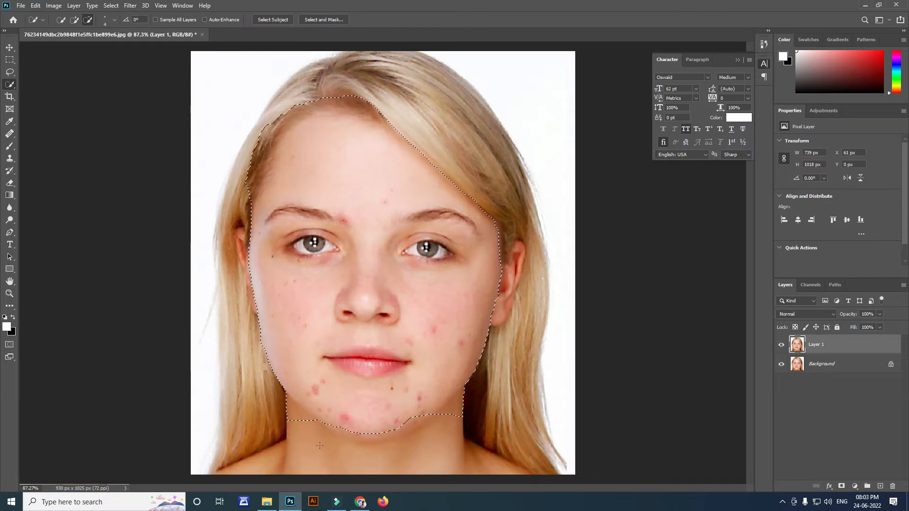
left_click_drag(475, 403, 359, 434)
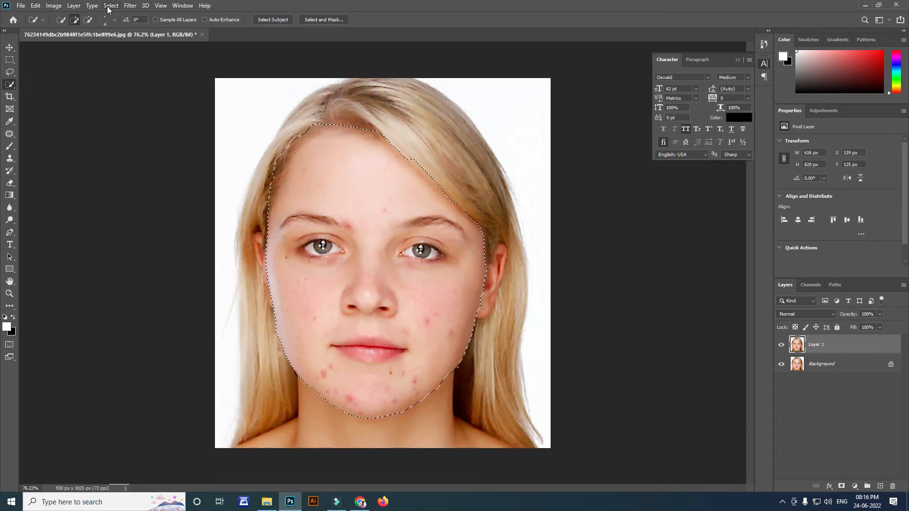
- Refine the face selection in Select and Mask with Smart Radius enabled and an edge radius of 7 px
left_click(111, 5)
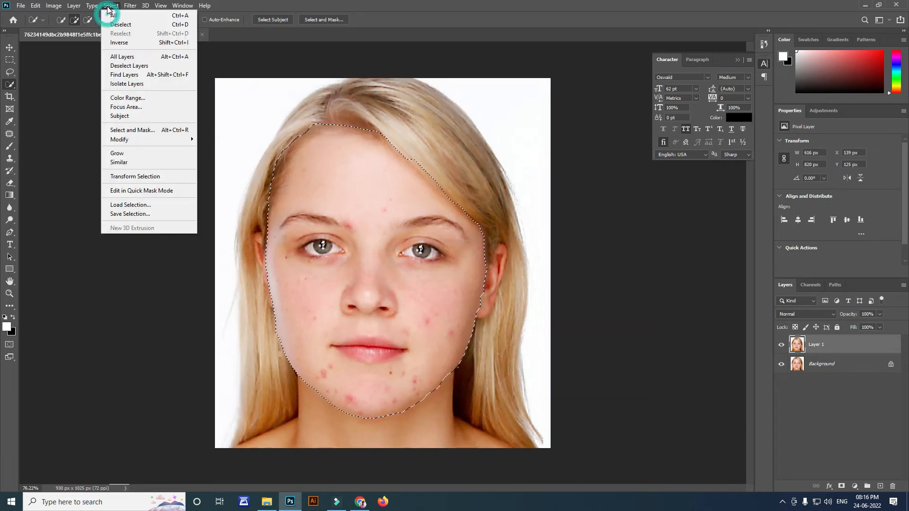
left_click(158, 130)
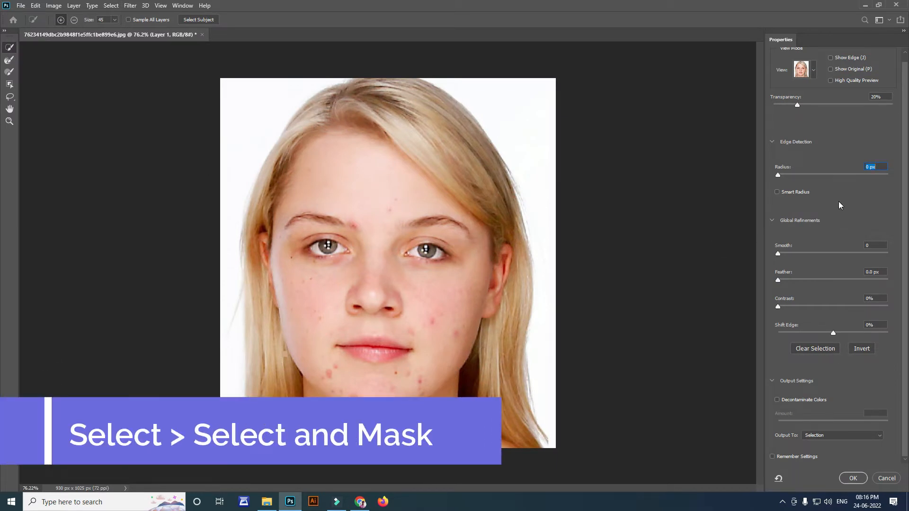
left_click(777, 191)
left_click(776, 192)
left_click_drag(886, 166, 877, 169)
type("7")
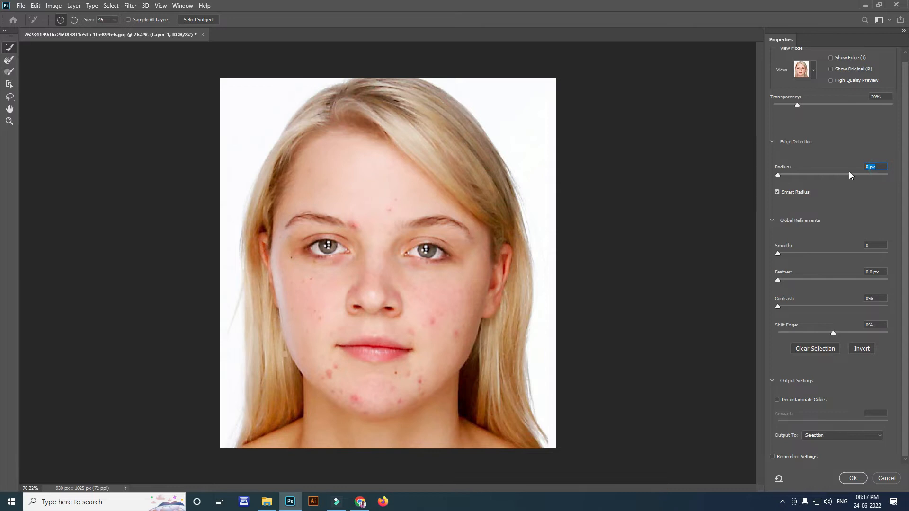
type("6.")
- Output the refined face selection to a New Layer with Layer Mask
left_click(838, 435)
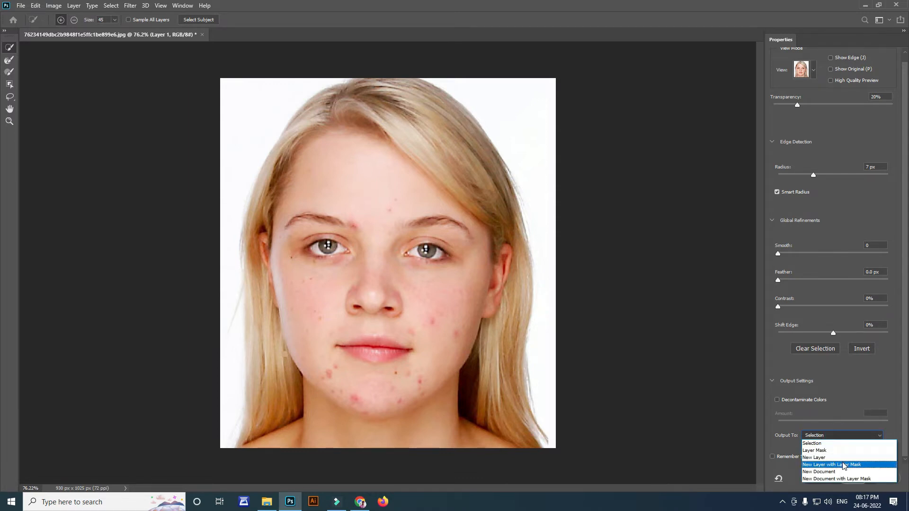
left_click(840, 458)
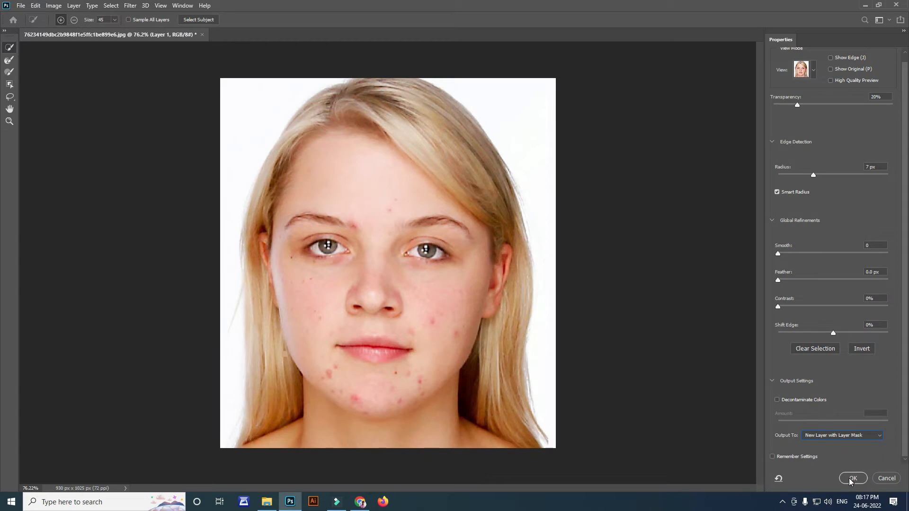
left_click(851, 478)
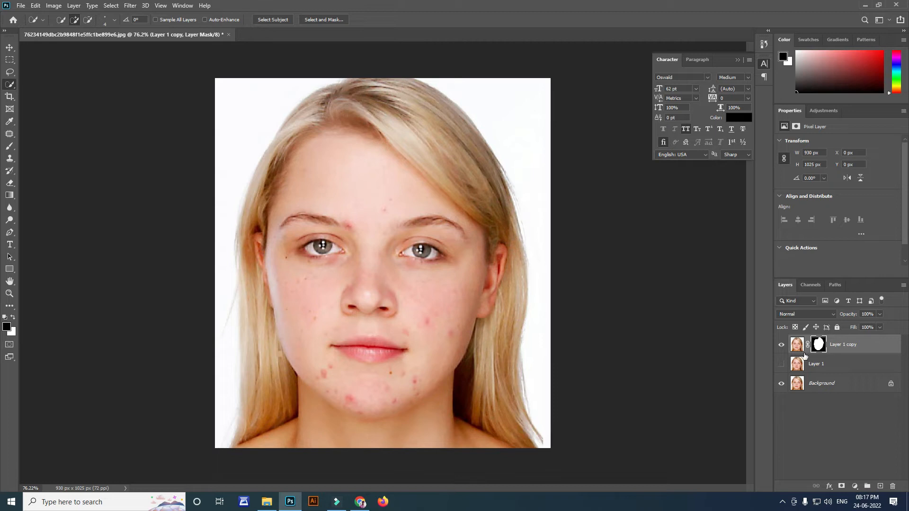
- Apply a Surface Blur to the image on Layer 1 copy with a radius of 16 pixels and a threshold of 12 levels
left_click(797, 347)
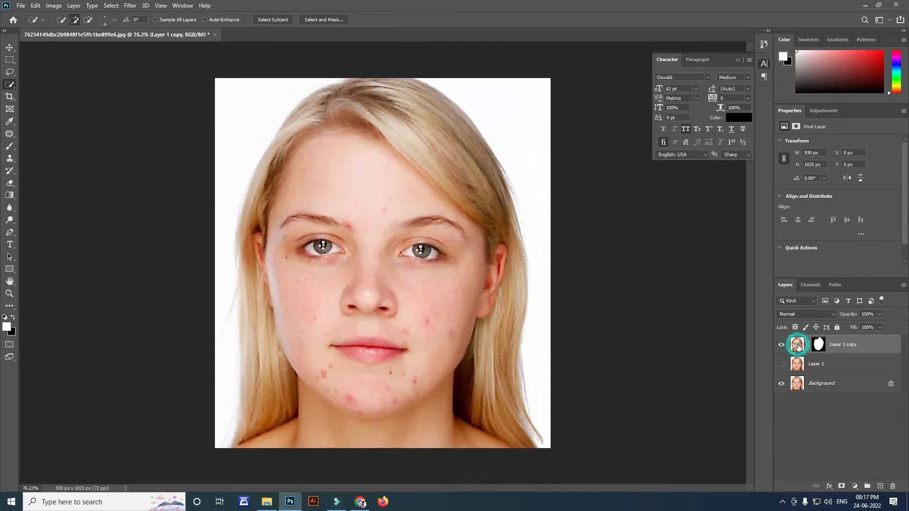
left_click(127, 7)
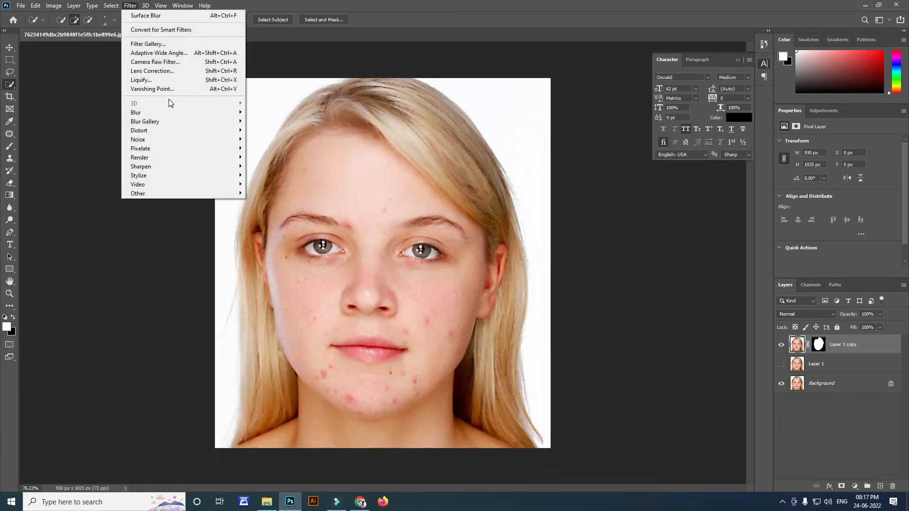
mouse_move(190, 118)
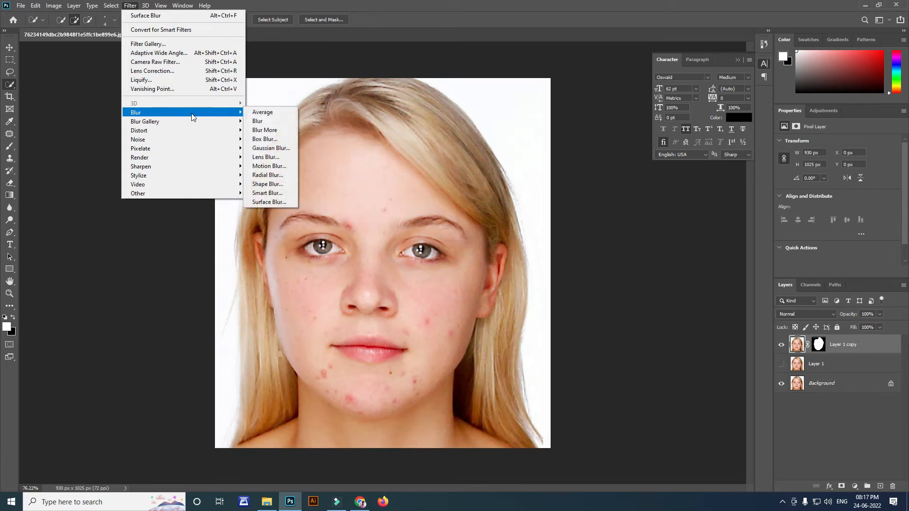
left_click(268, 202)
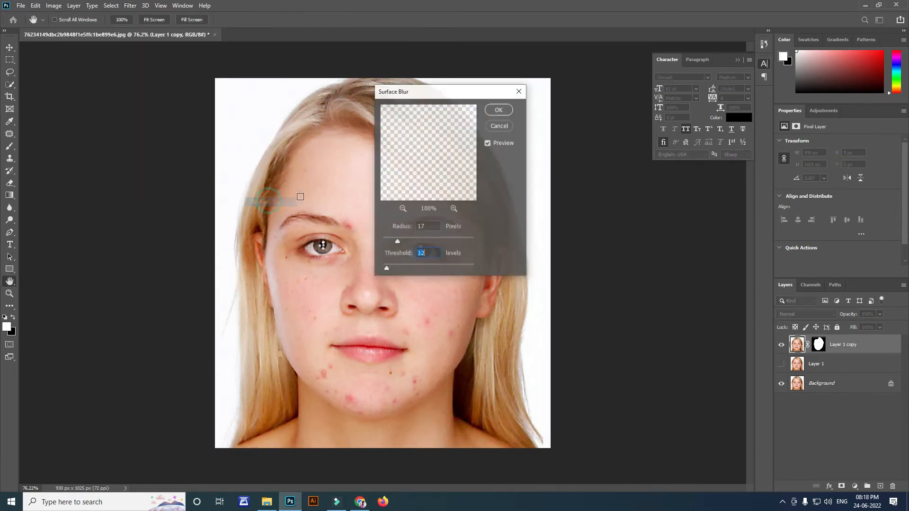
left_click(427, 225)
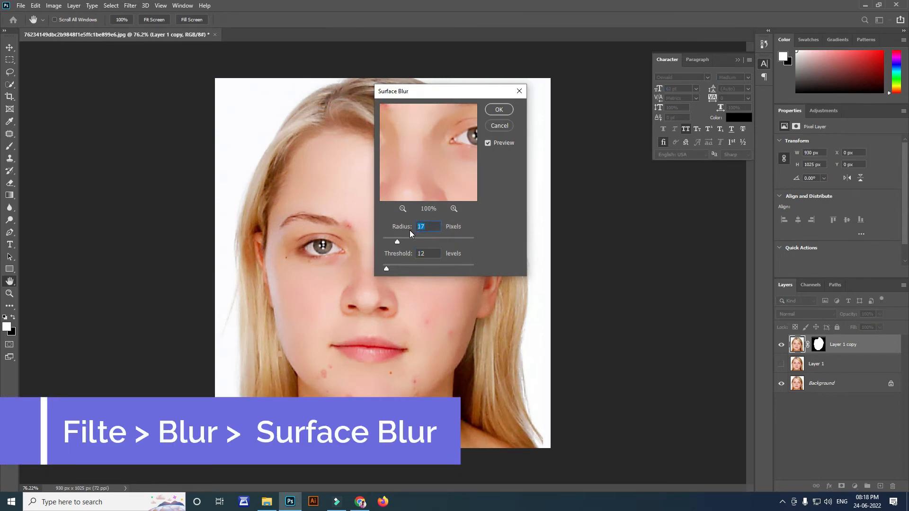
type("16")
left_click(433, 252)
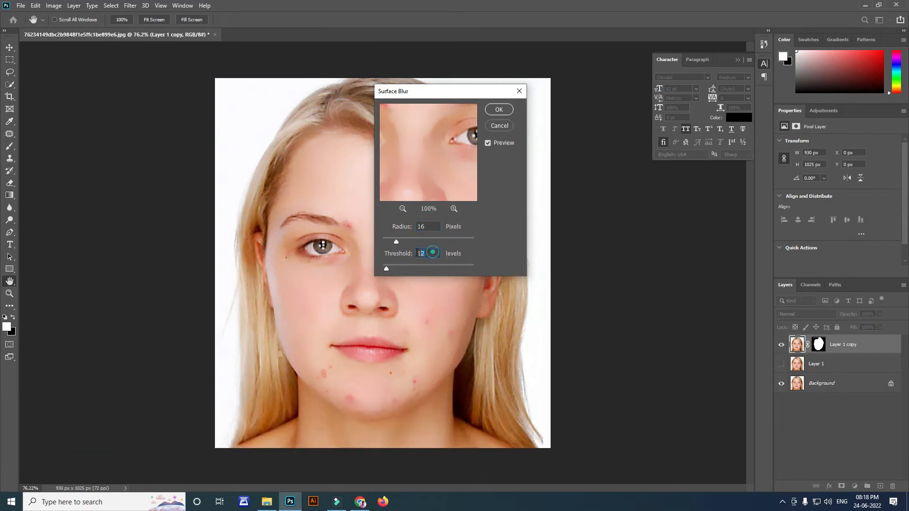
type("12")
left_click(501, 110)
key("w")
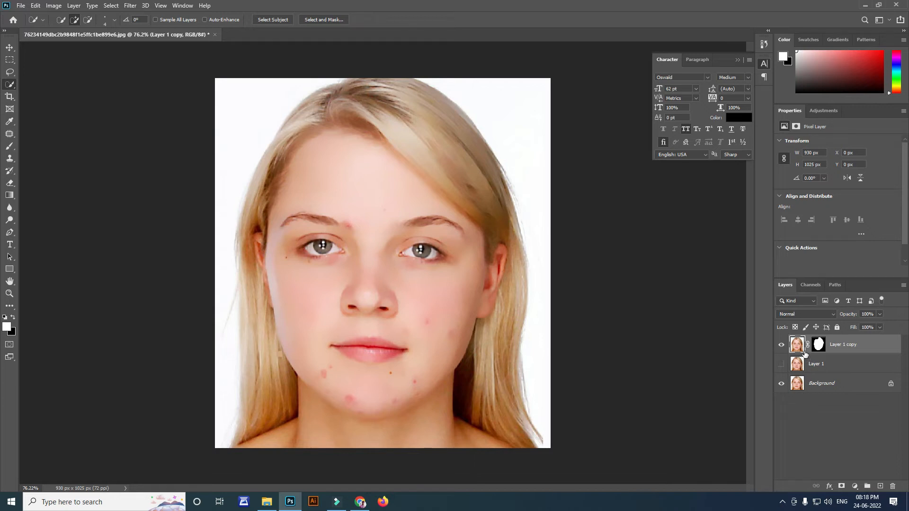
- Paint black over both eyebrows on the Layer 1 copy mask with a soft 20 px brush to remove the blur there
left_click(818, 344)
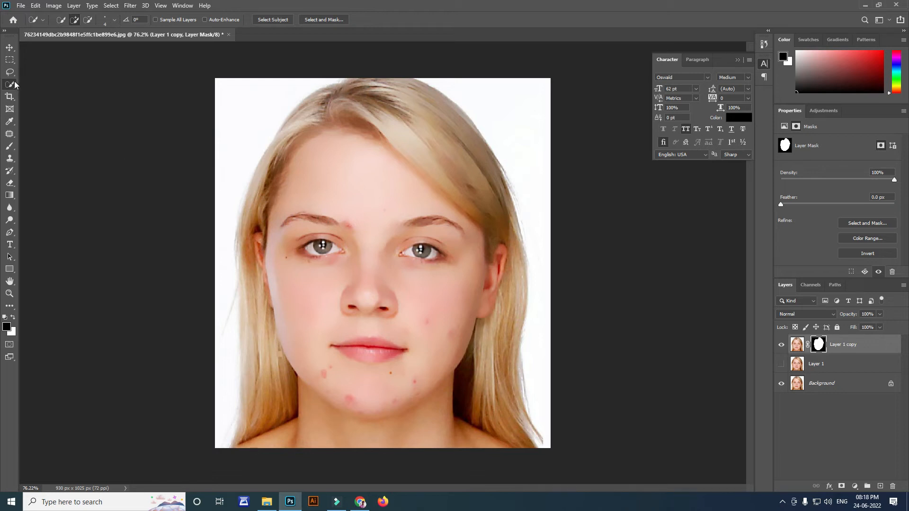
left_click(9, 147)
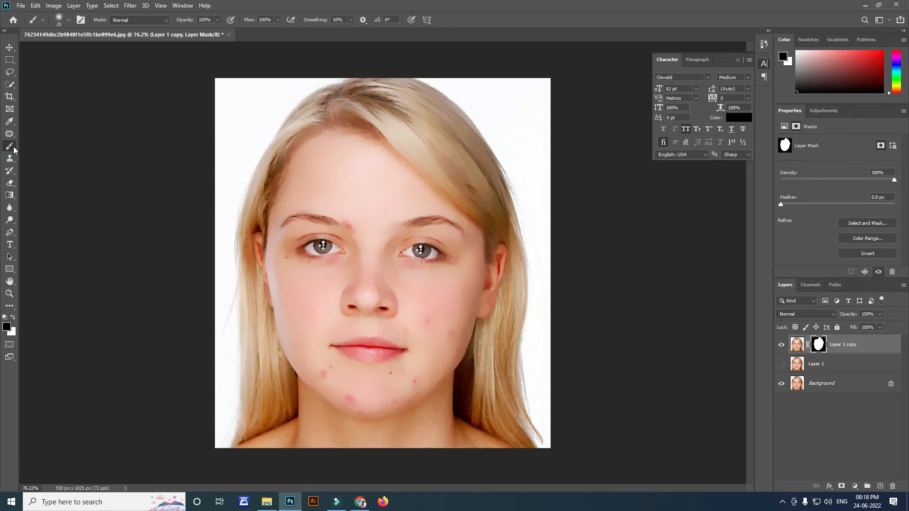
left_click(66, 21)
left_click_drag(62, 51, 65, 52)
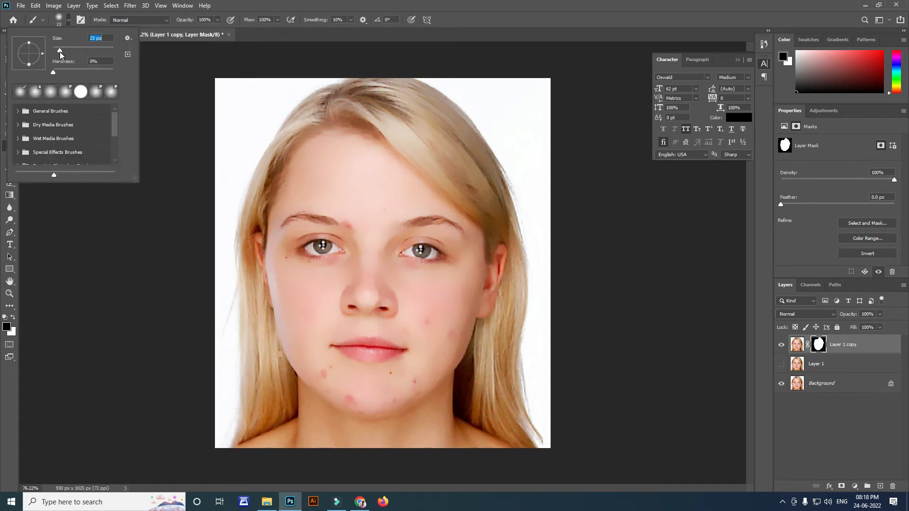
mouse_move(410, 225)
left_mouse_down()
mouse_move(423, 219)
mouse_move(465, 235)
left_mouse_up()
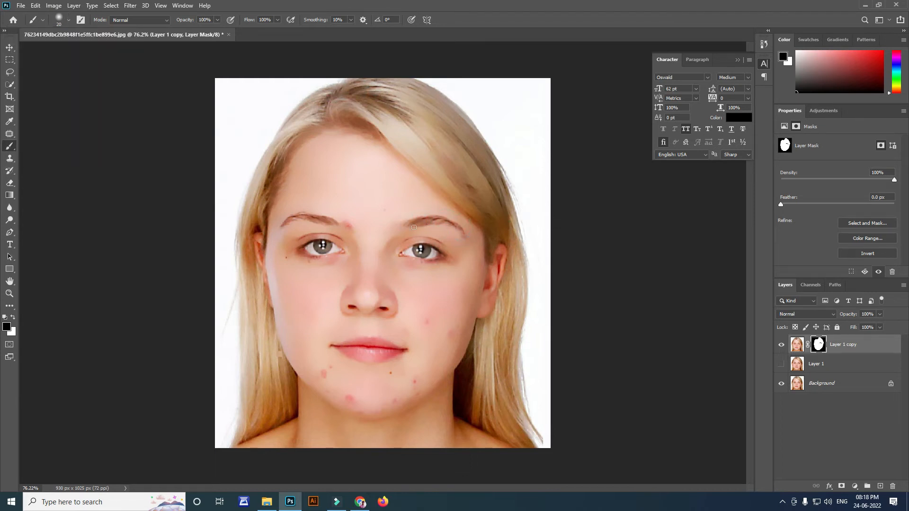
mouse_move(342, 223)
left_mouse_down()
mouse_move(310, 215)
mouse_move(282, 222)
left_mouse_up()
- Paint black over both eyes and the lips on the layer mask to bring back their sharp detail
left_click_drag(315, 243, 300, 243)
left_click_drag(422, 249, 437, 257)
left_click(413, 254)
left_click(414, 249)
mouse_move(383, 354)
left_mouse_down()
mouse_move(394, 353)
mouse_move(338, 345)
mouse_move(396, 350)
left_mouse_up()
- Patch the blemishes by the inner eyebrow and on the cheek with clean skin, working on the Layer 1 copy image
left_click(796, 344)
left_click(9, 134)
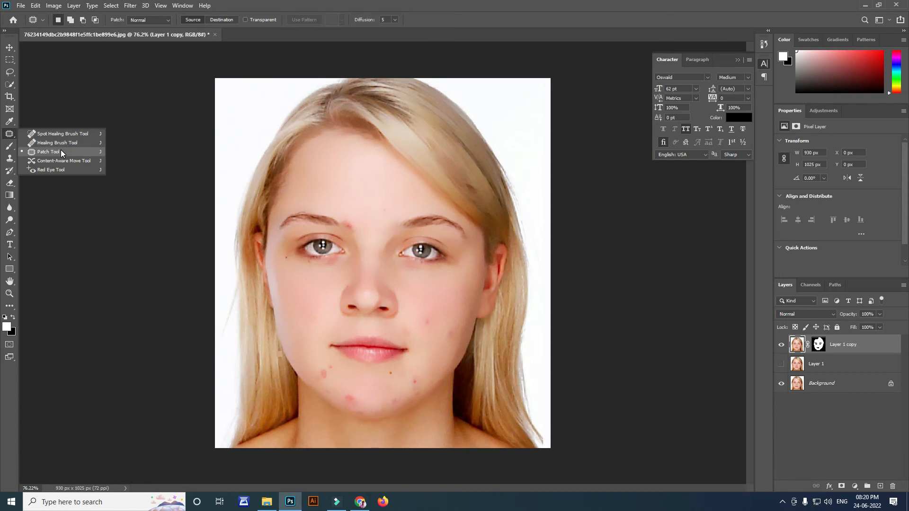
left_click(38, 152)
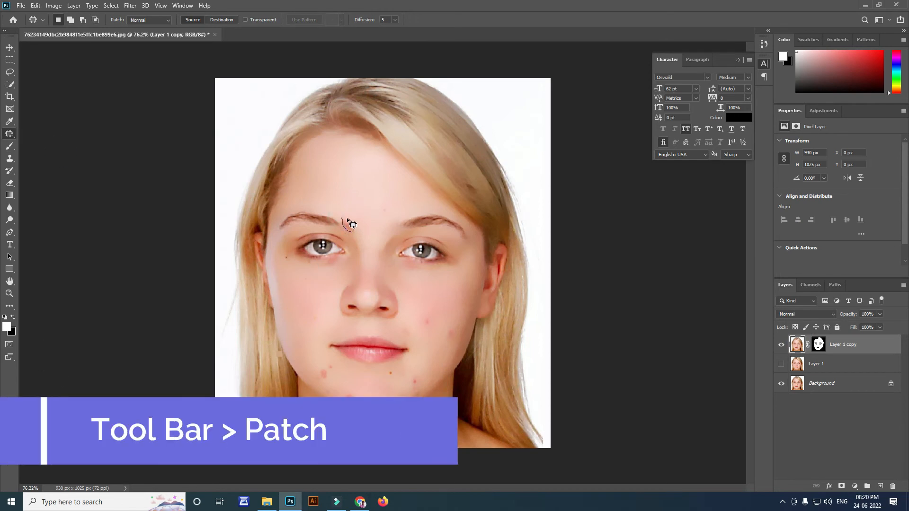
mouse_move(431, 314)
left_mouse_down()
mouse_move(423, 320)
mouse_move(431, 327)
left_mouse_up()
key("ctrl+d")
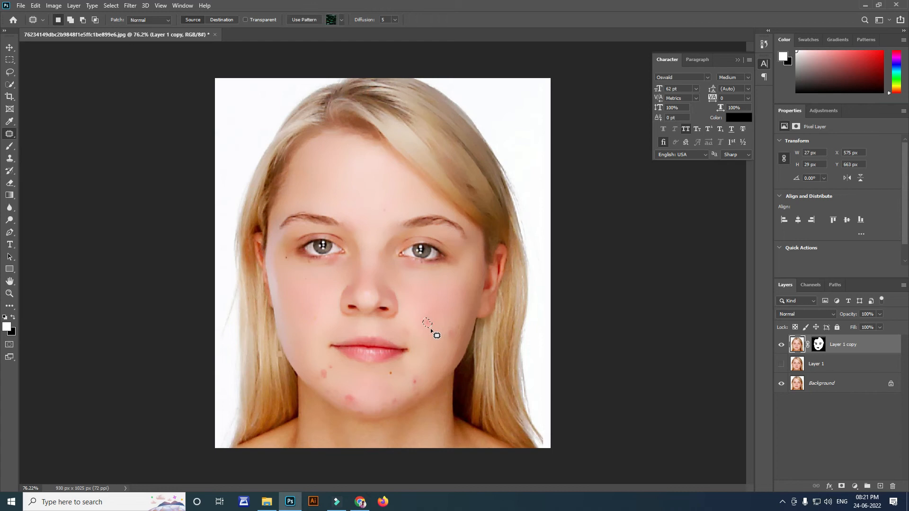
left_click(439, 339)
left_click_drag(455, 331, 439, 337)
left_click(434, 349)
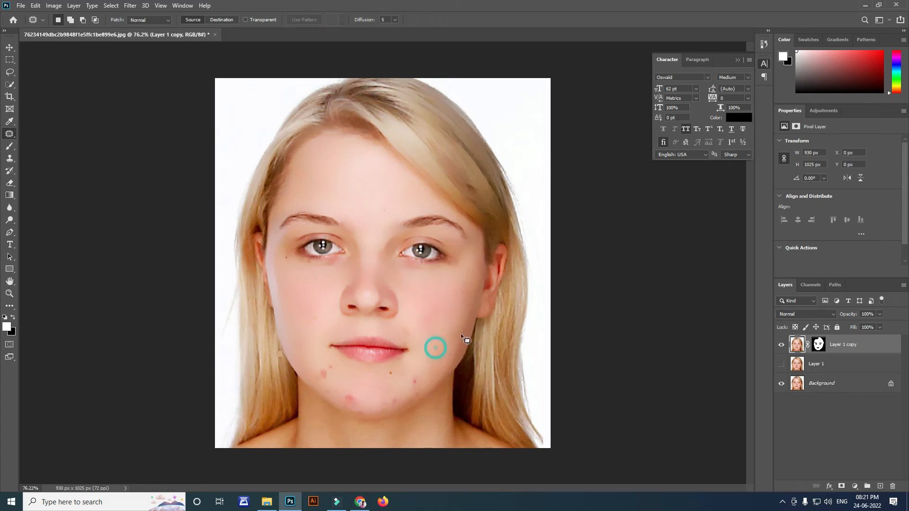
- Patch the small spots just below the corners of the mouth and under the lower lip with clean skin
mouse_move(412, 379)
left_mouse_down()
mouse_move(432, 371)
mouse_move(392, 377)
left_mouse_up()
left_click(398, 378)
left_click_drag(392, 375, 400, 367)
left_click_drag(325, 364, 385, 371)
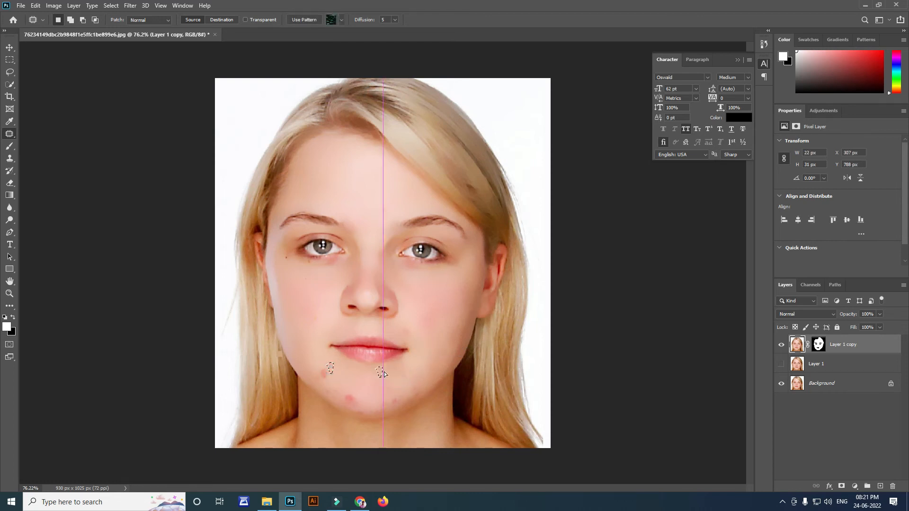
left_click(329, 375)
- Patch the remaining blemishes on the lower chin and along the jaw with clean nearby skin
mouse_move(328, 385)
left_mouse_down()
mouse_move(318, 361)
mouse_move(349, 391)
left_mouse_up()
mouse_move(350, 395)
left_mouse_down()
mouse_move(363, 378)
mouse_move(389, 400)
mouse_move(419, 396)
mouse_move(419, 384)
left_mouse_up()
left_click(415, 380)
left_click_drag(416, 390, 404, 382)
left_click(412, 362)
left_click_drag(320, 373, 321, 374)
mouse_move(322, 378)
left_mouse_down()
mouse_move(331, 392)
mouse_move(332, 382)
left_mouse_up()
left_click(332, 382)
left_click(333, 383)
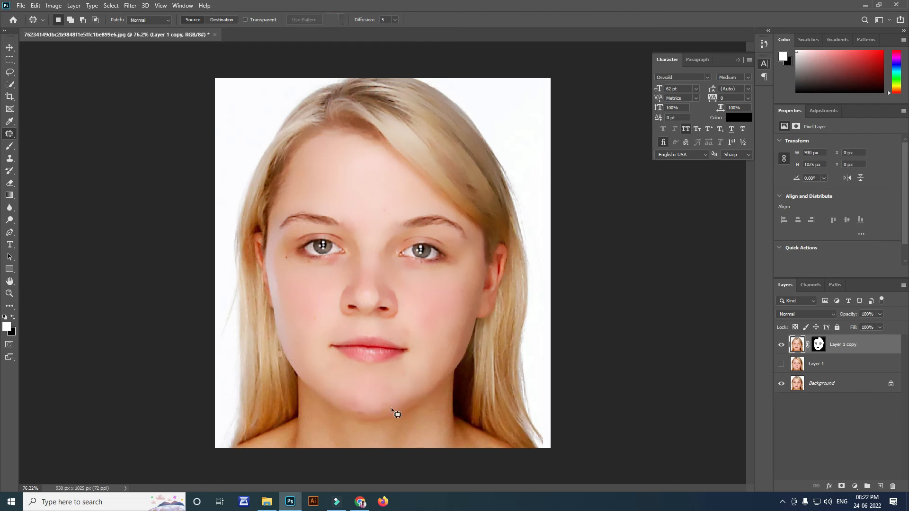
- Patch the small spots under the eye on the left of the photo with smooth cheek skin
scroll(379, 294, "up", 1)
scroll(377, 266, "down", 1)
left_click_drag(286, 259, 298, 279)
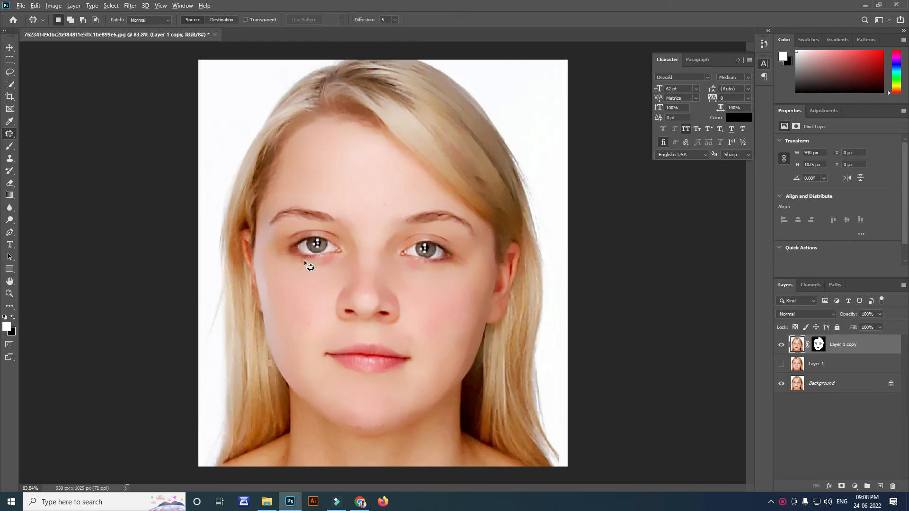
scroll(304, 262, "up", 3)
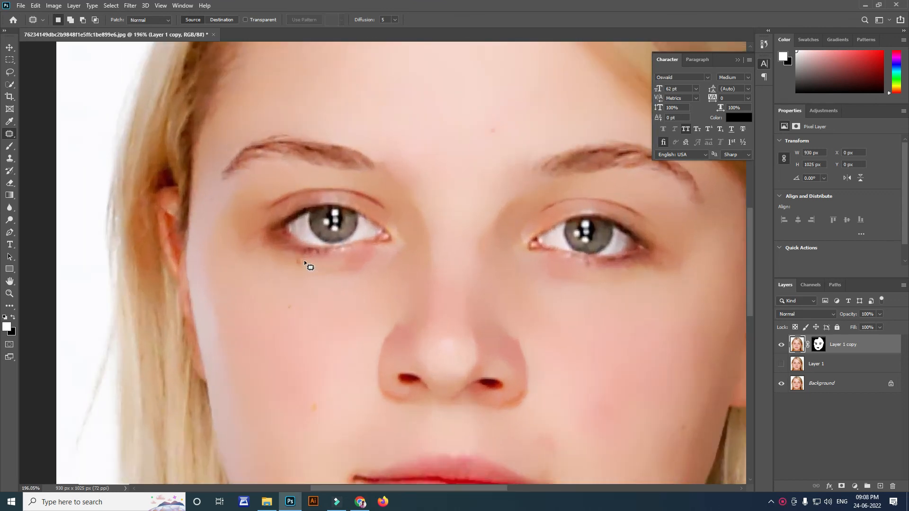
left_click_drag(292, 261, 323, 266)
left_click(406, 271)
scroll(406, 272, "down", 2)
scroll(406, 272, "down", 1)
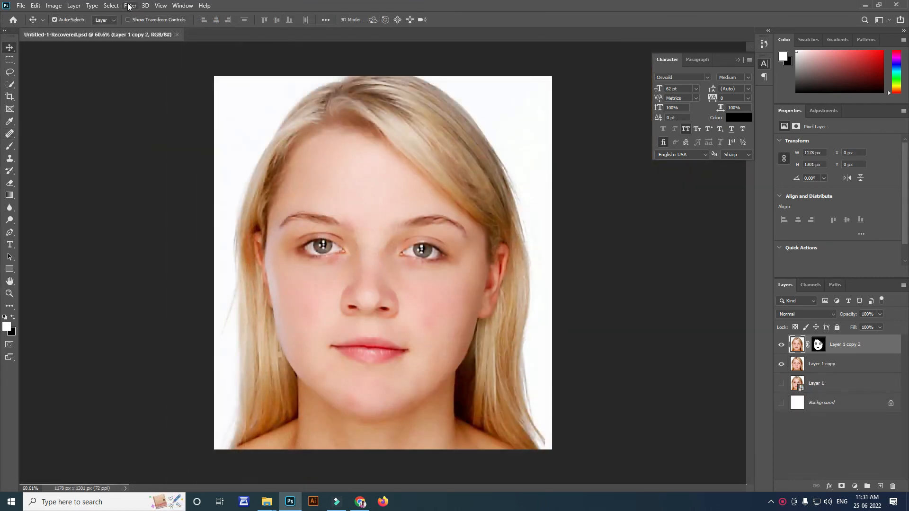
- Add monochromatic Gaussian noise of 0.5% to the image on Layer 1 copy 2
left_click(130, 6)
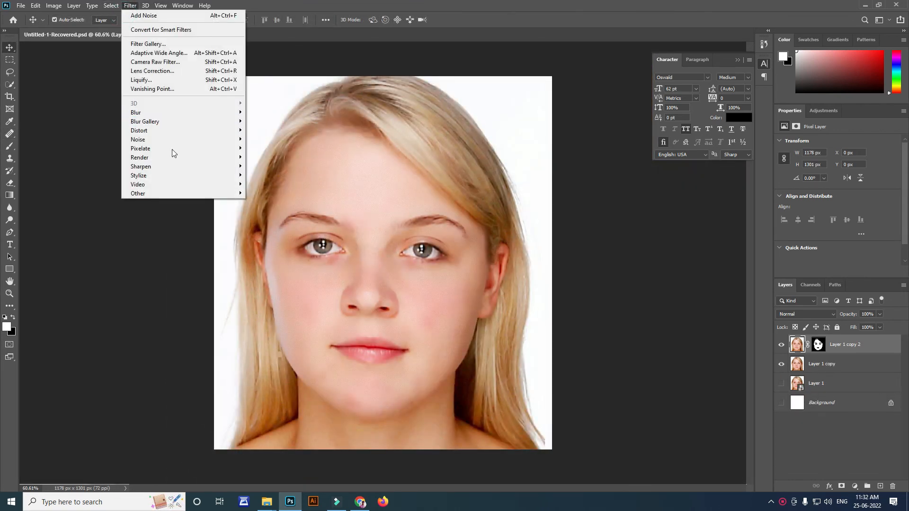
mouse_move(175, 138)
left_click(264, 140)
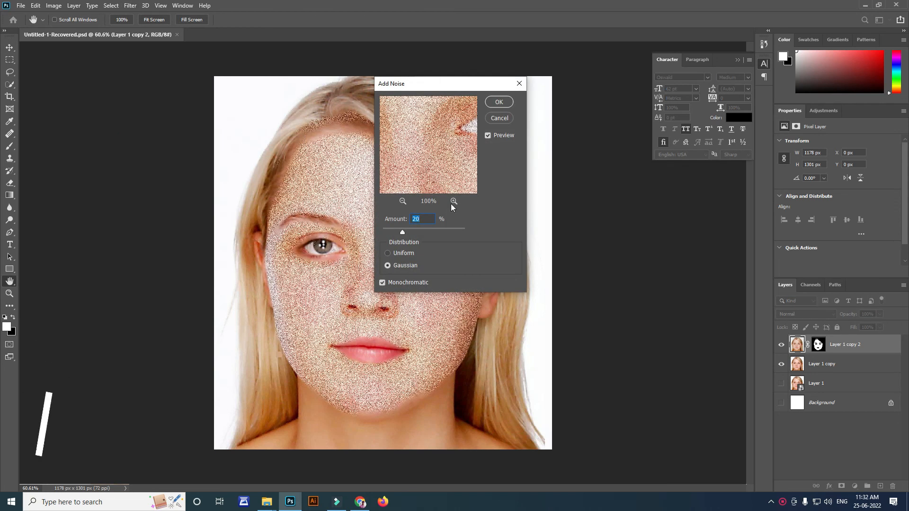
left_click_drag(452, 90, 559, 97)
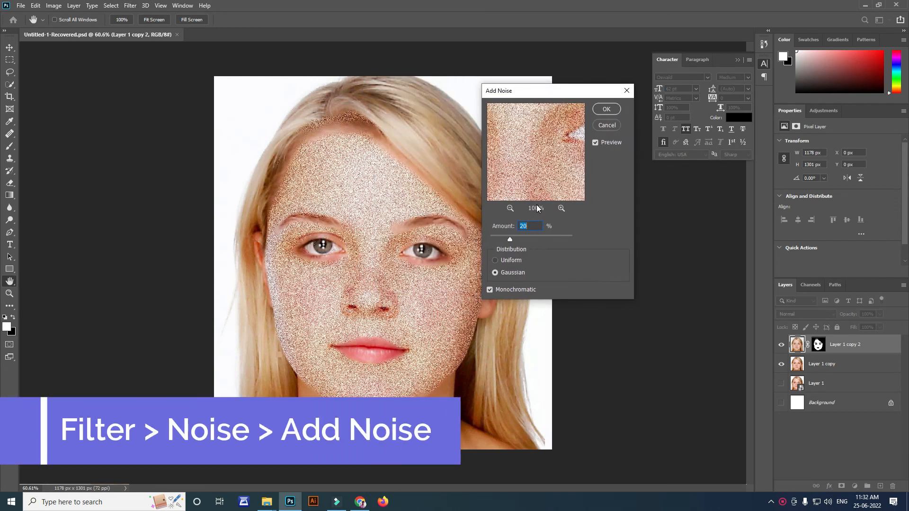
left_click_drag(515, 238, 492, 239)
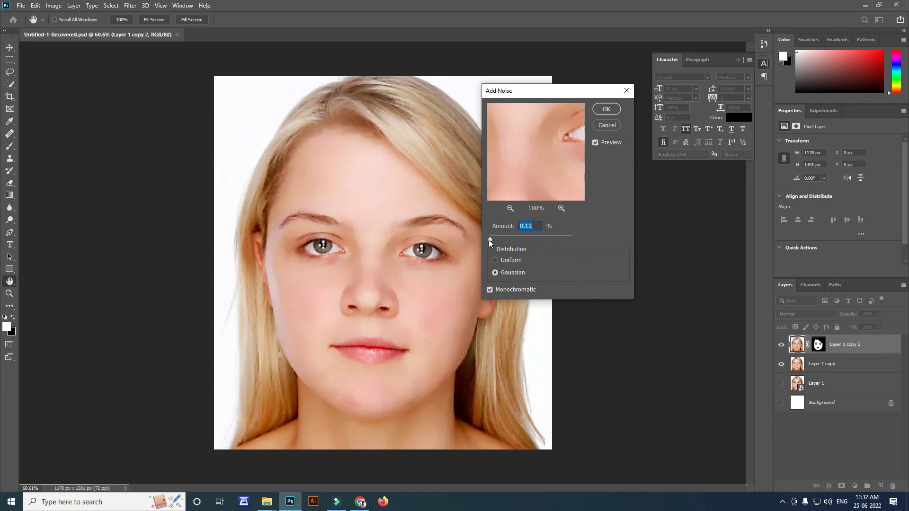
left_click_drag(488, 239, 490, 239)
type("1")
key("Return")
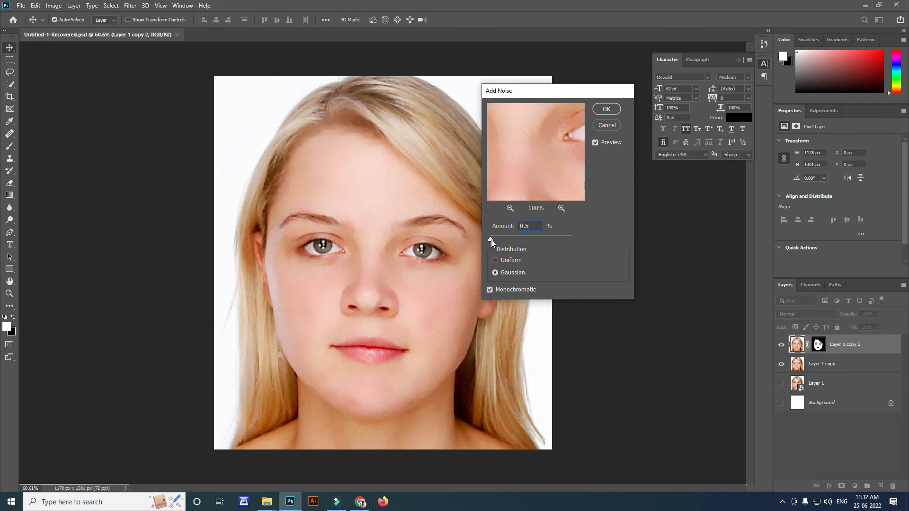
- Check the retouched skin up close and save the document
key("ctrl+plus")
scroll(355, 291, "up", 2)
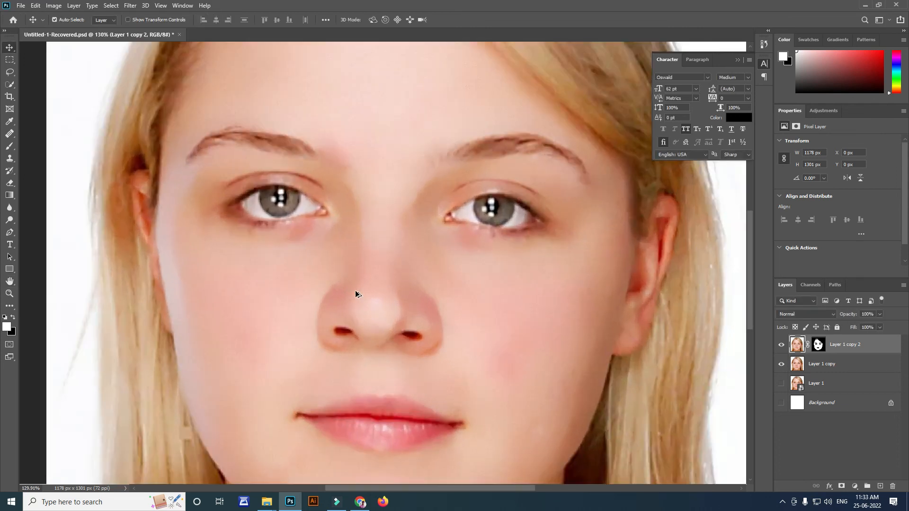
scroll(355, 290, "down", 2)
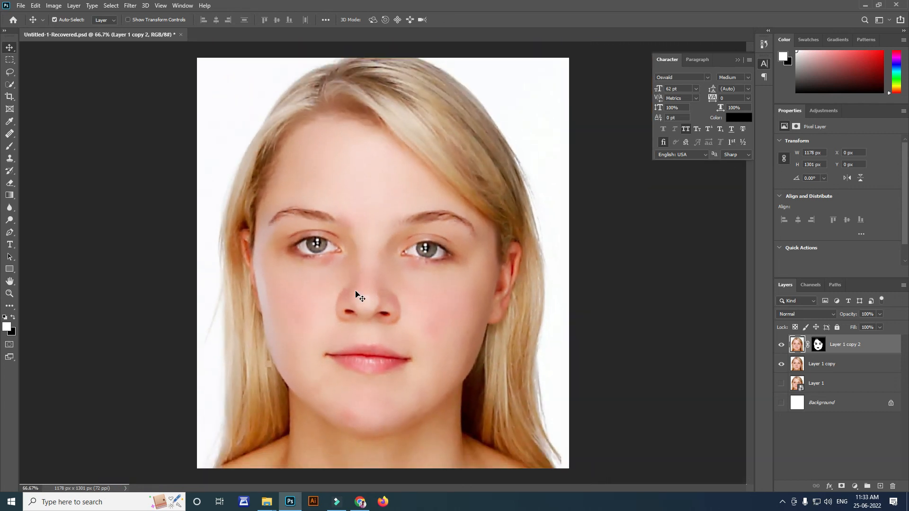
key("ctrl+s")
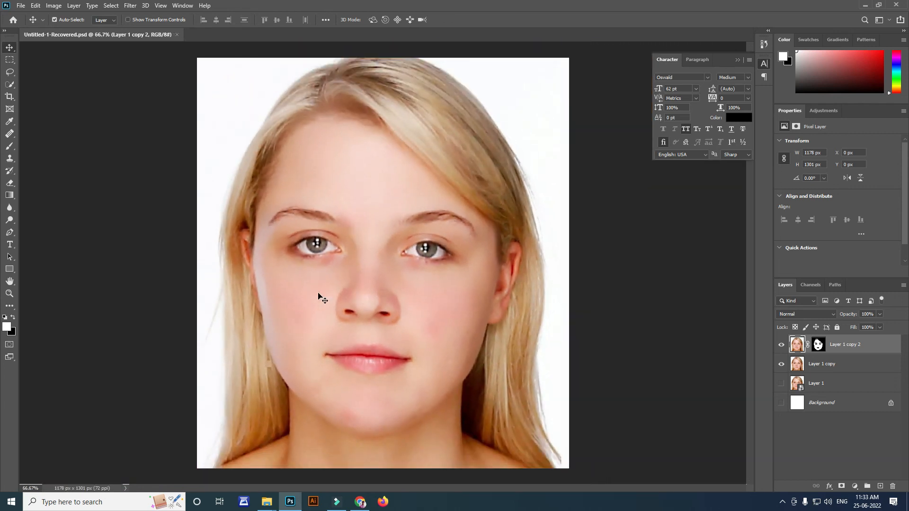